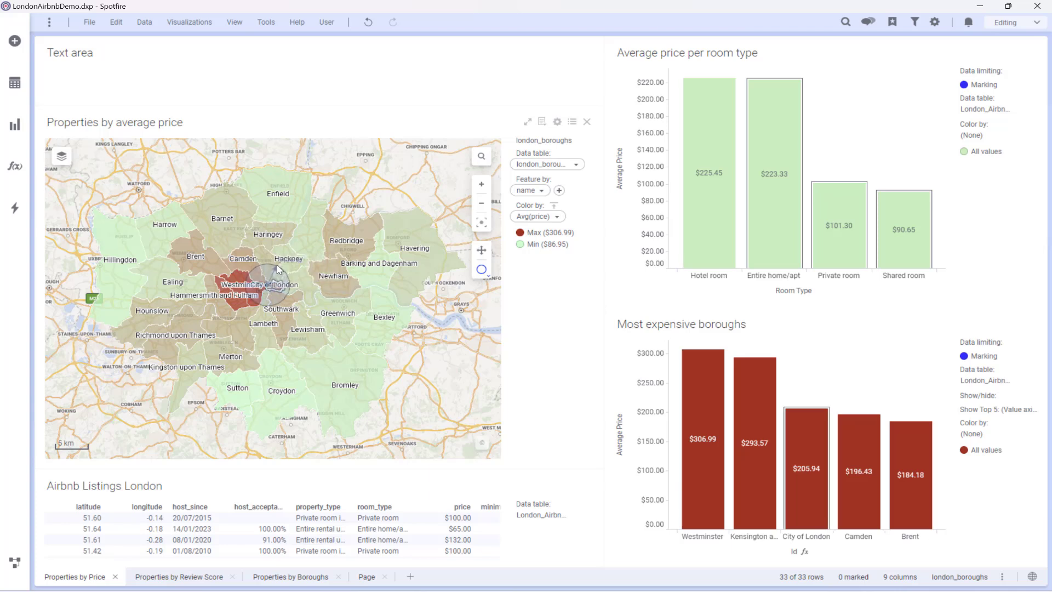
- Lasso the ten central London boroughs on the map and bookmark the marking as 'central boroughs'
left_click_drag(278, 262, 278, 262)
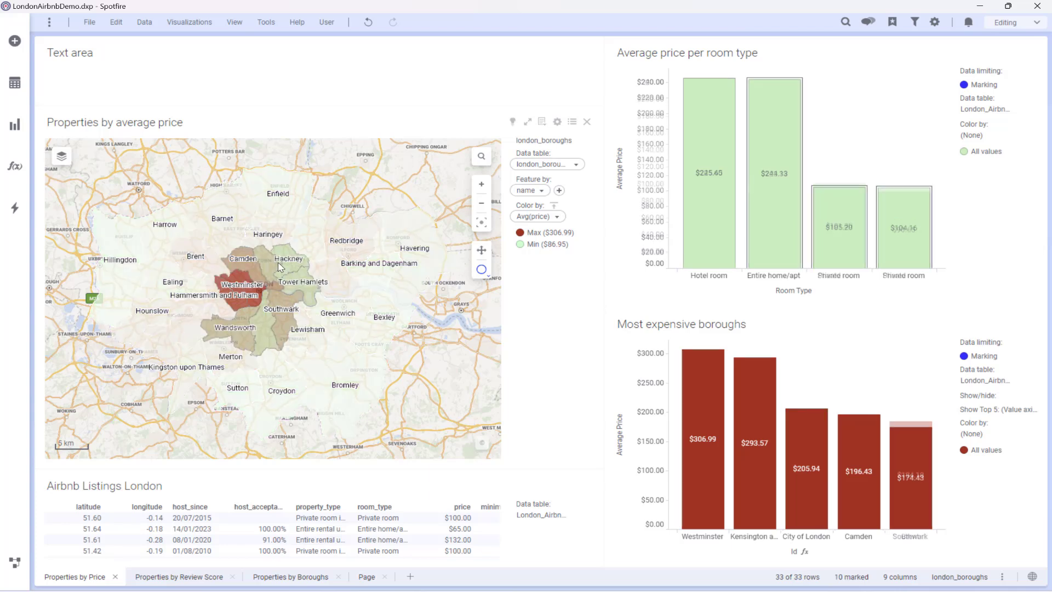
left_click(892, 23)
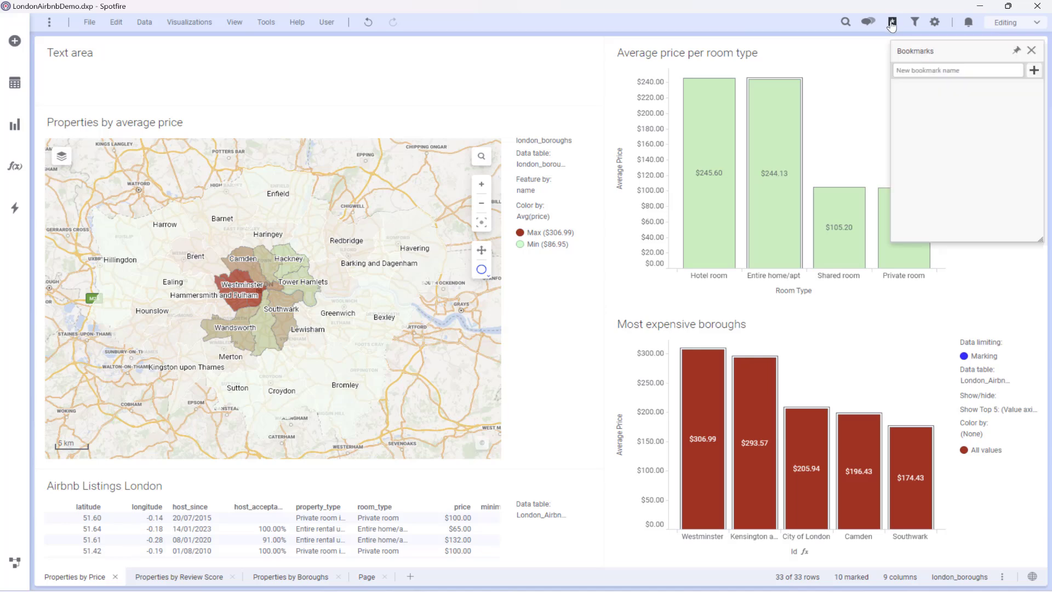
left_click(930, 70)
type("central boroughs")
left_click(1034, 70)
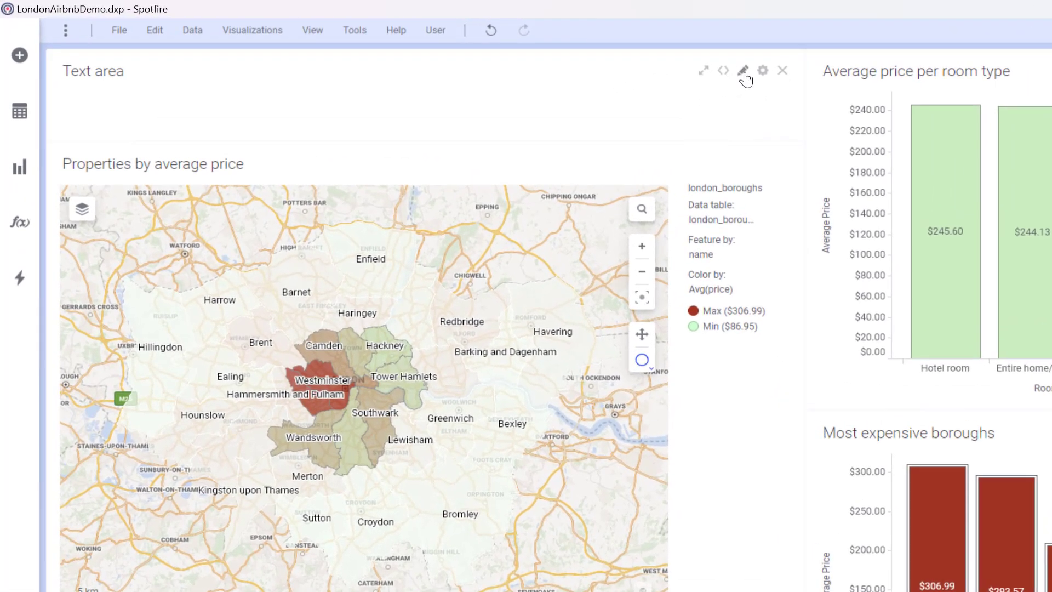
- Insert a 'Central Boroughs' action button in the text area that applies the central boroughs bookmark
left_click(743, 71)
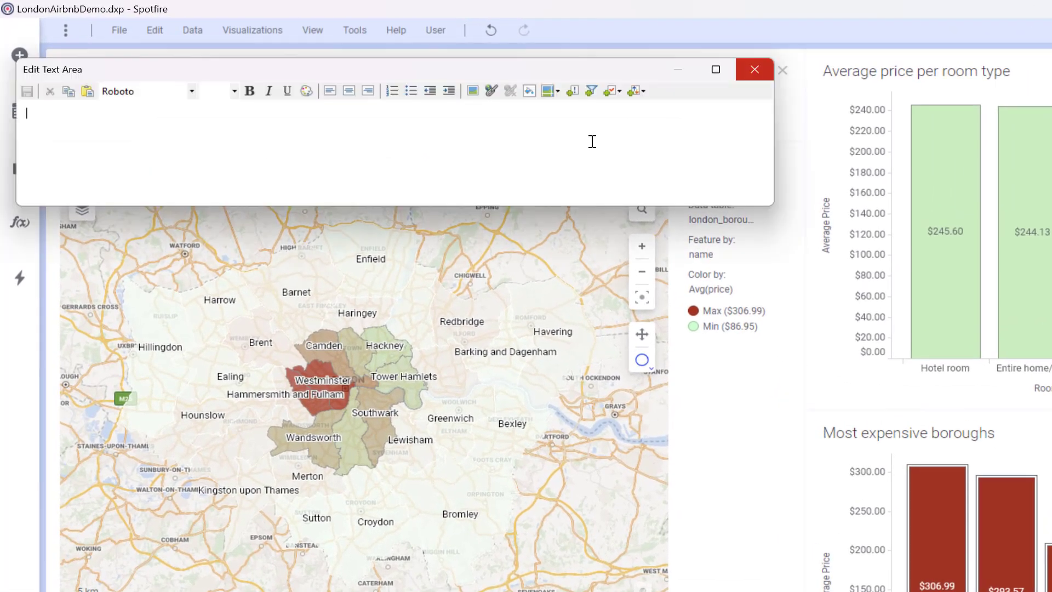
left_click(576, 99)
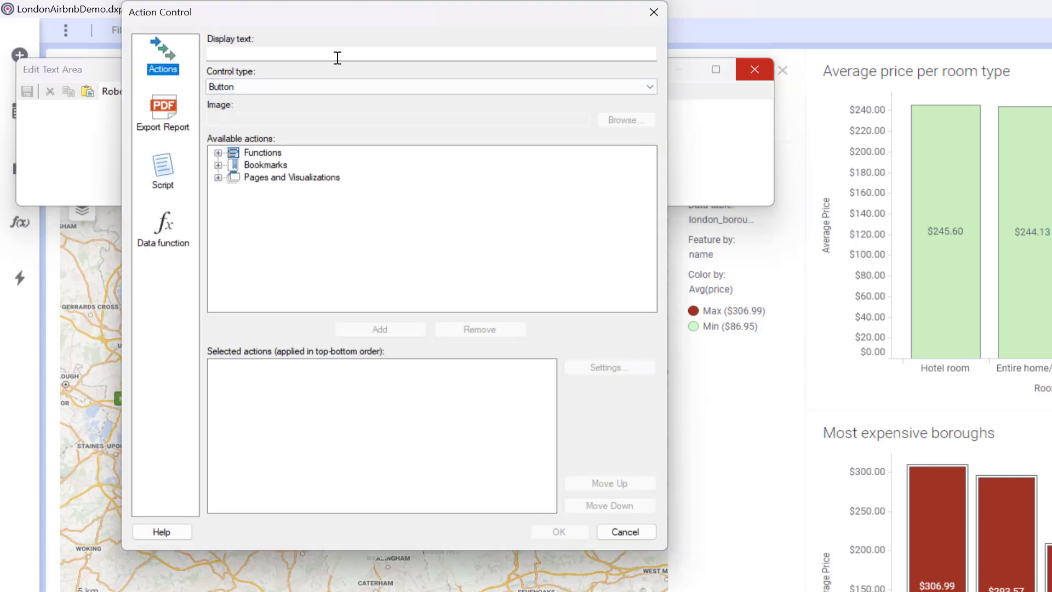
left_click(339, 54)
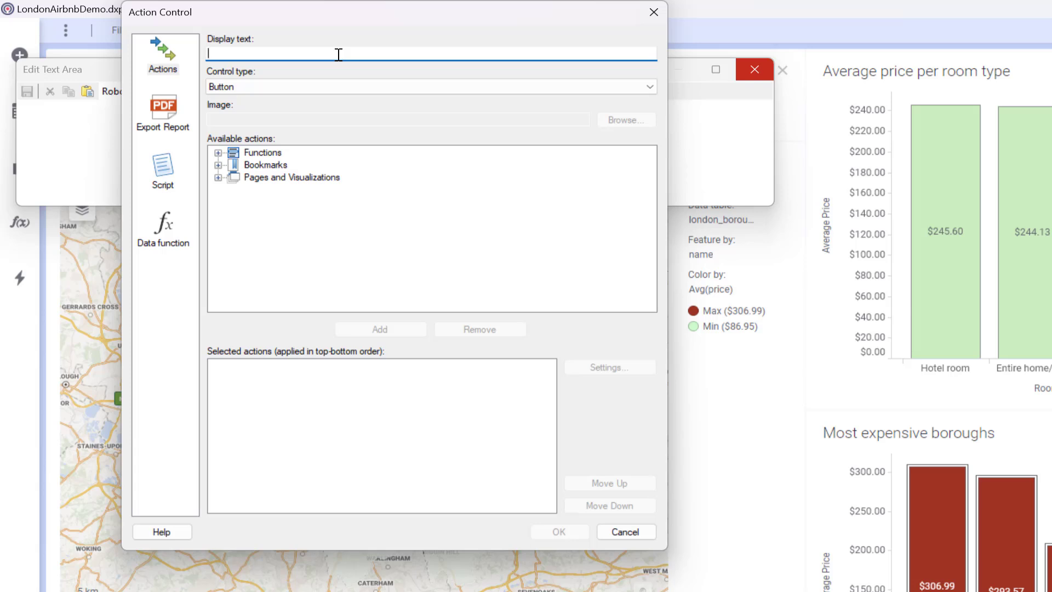
type("Central Boroughs")
left_click(218, 164)
left_click(296, 177)
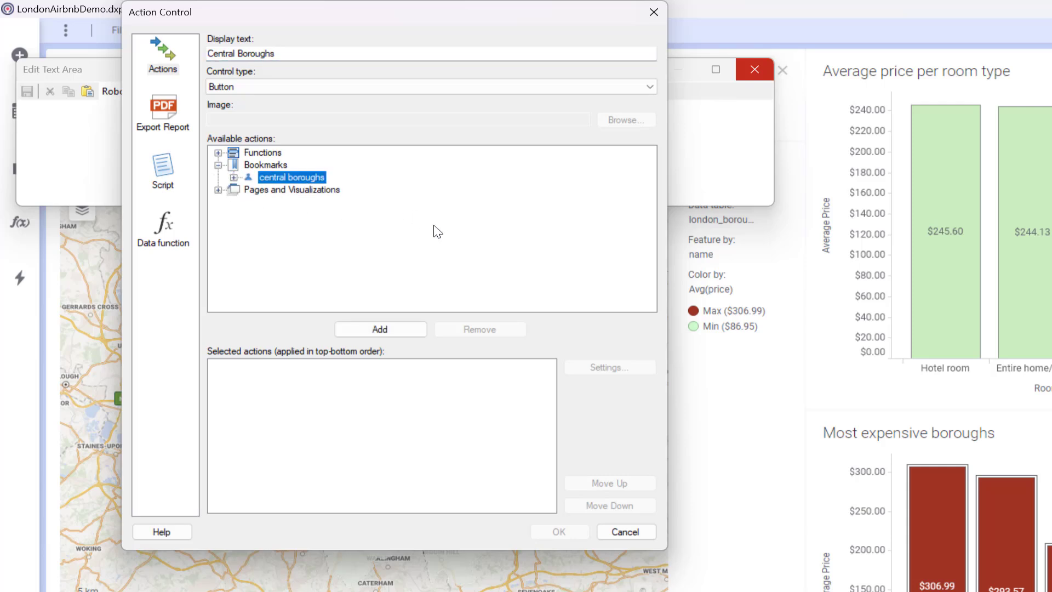
left_click(395, 331)
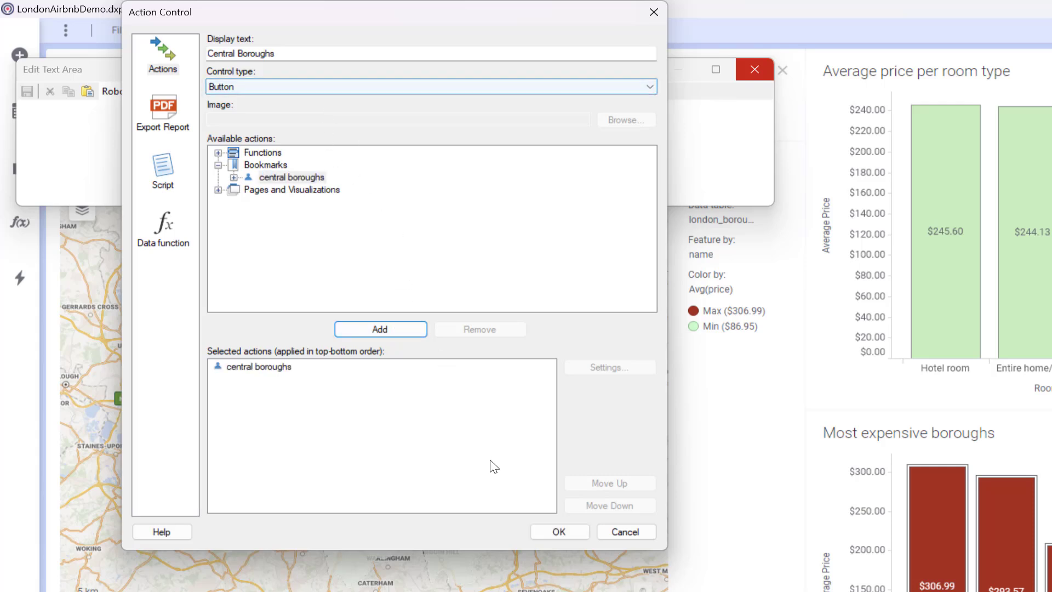
left_click(555, 531)
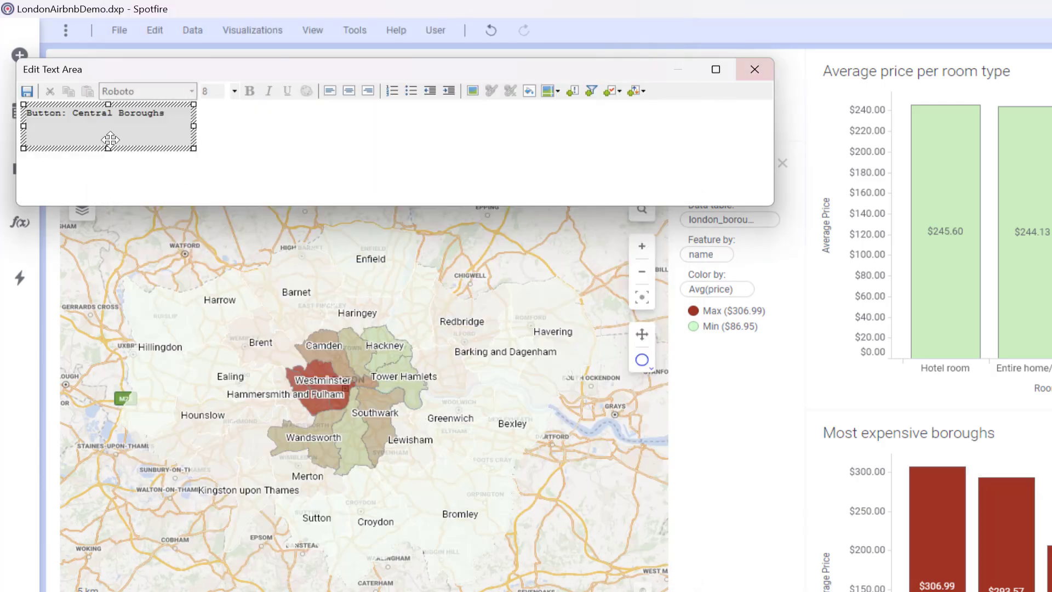
- Format the Central Boroughs button with text size 12, then save and close the text area editor
left_click(105, 141)
left_click(81, 117)
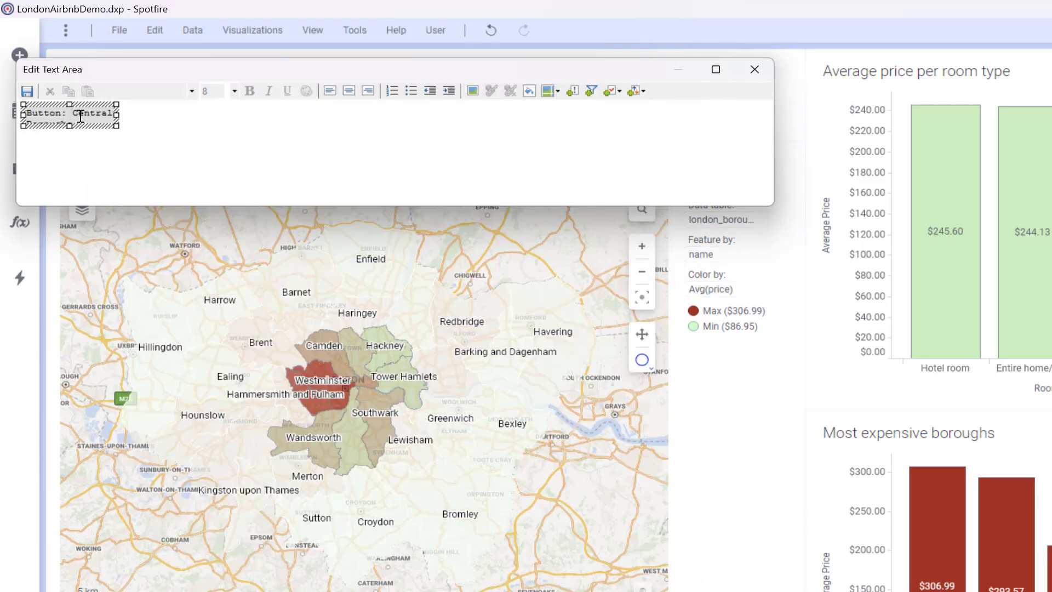
right_click(81, 116)
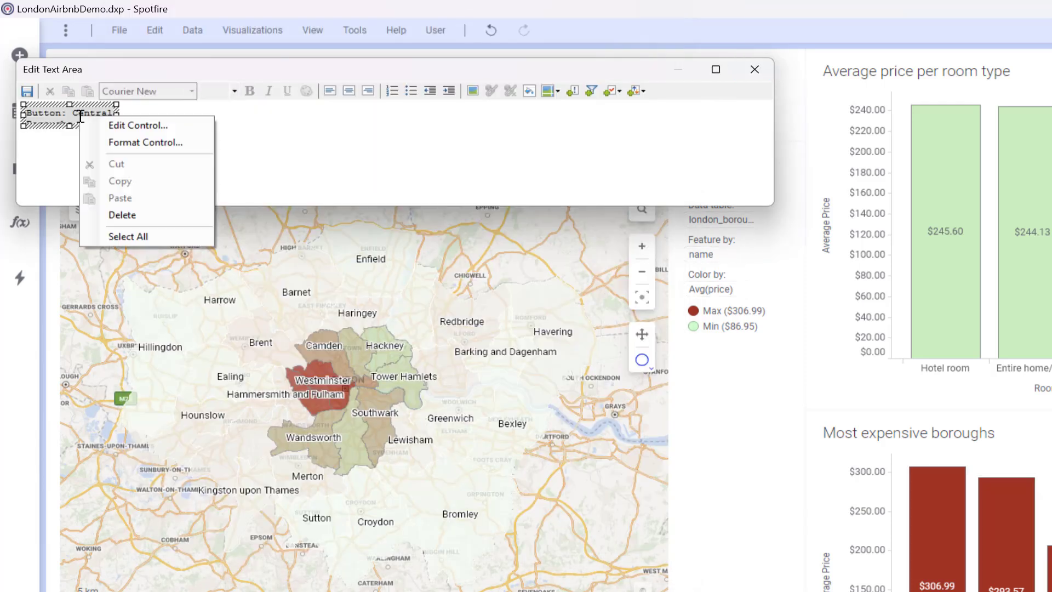
left_click(136, 142)
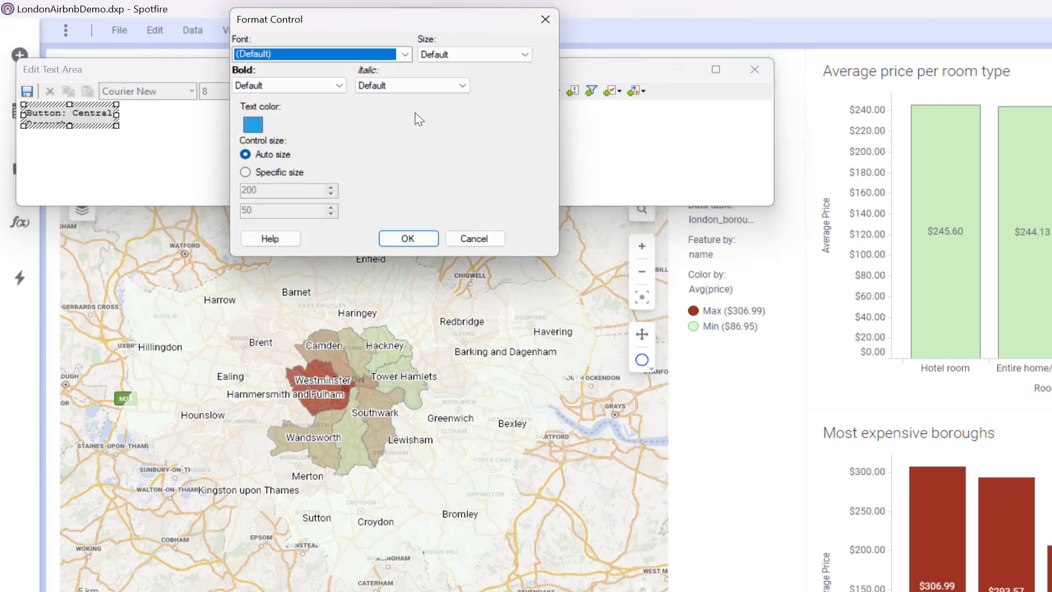
left_click(475, 55)
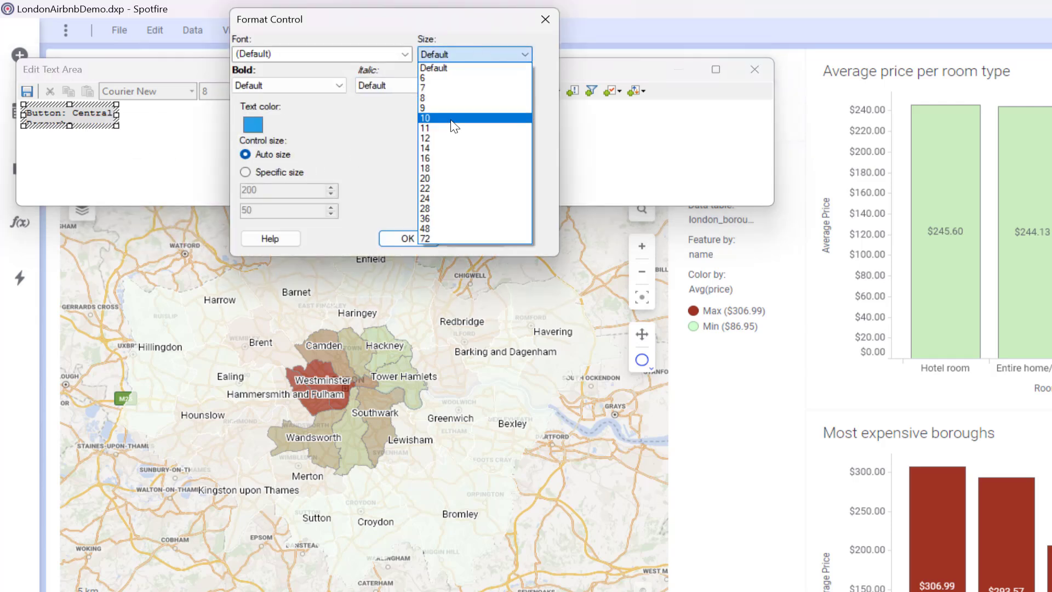
left_click(447, 138)
left_click(407, 237)
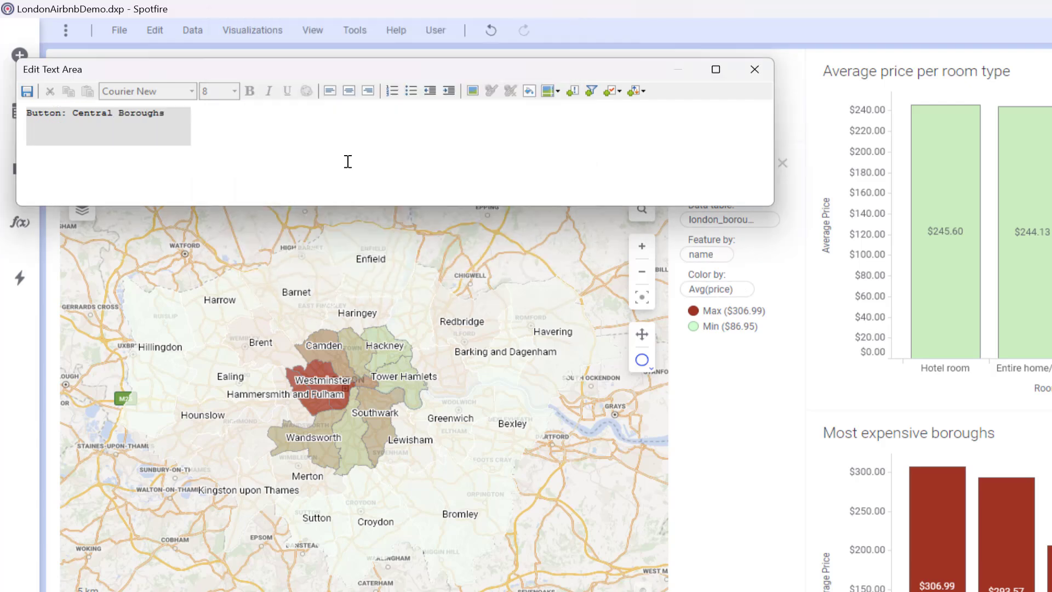
left_click(32, 94)
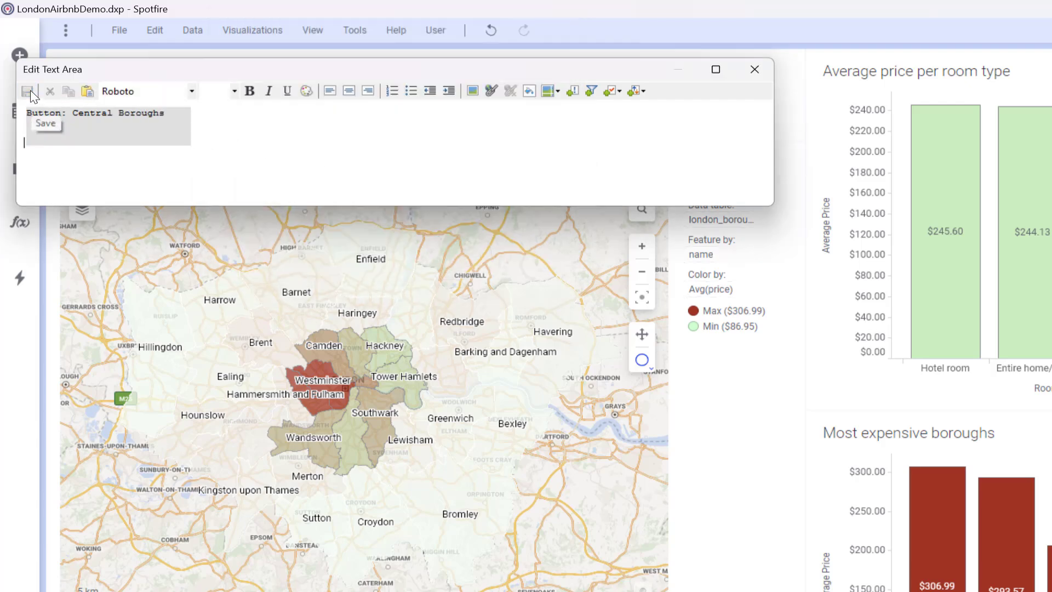
left_click(754, 68)
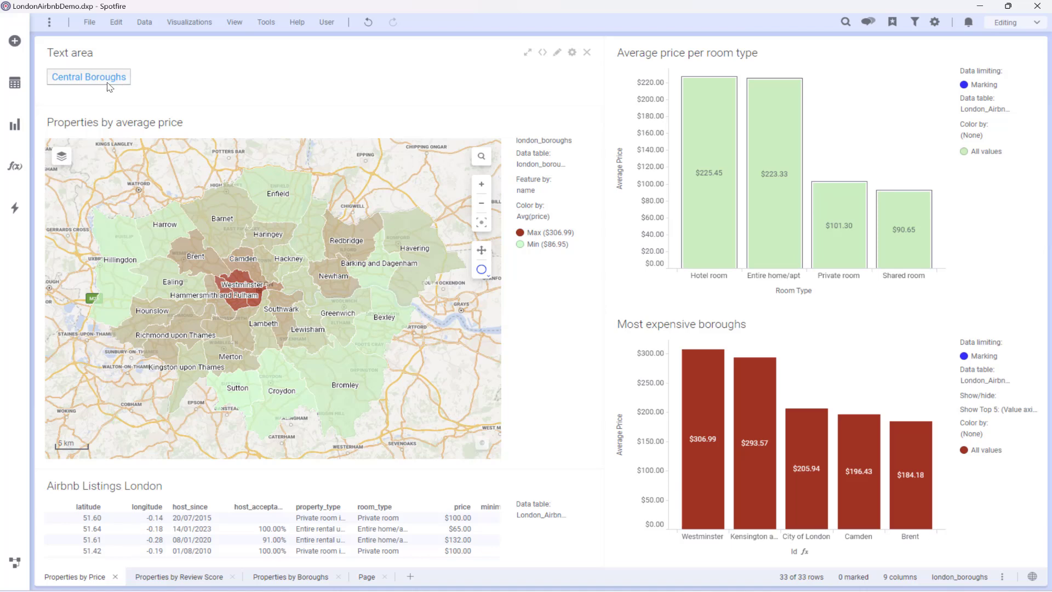
- Use the Central Boroughs button to mark the 10 central boroughs across the map and bar charts
left_click(108, 83)
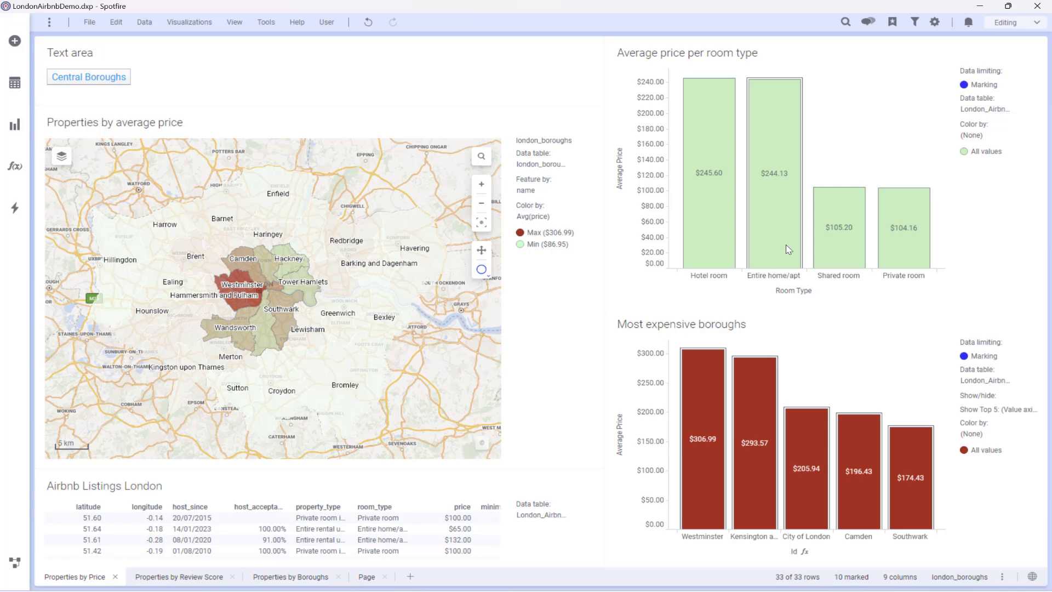
- Insert a 'Next Page' action button that navigates to the Properties by Review Score page
mouse_move(547, 75)
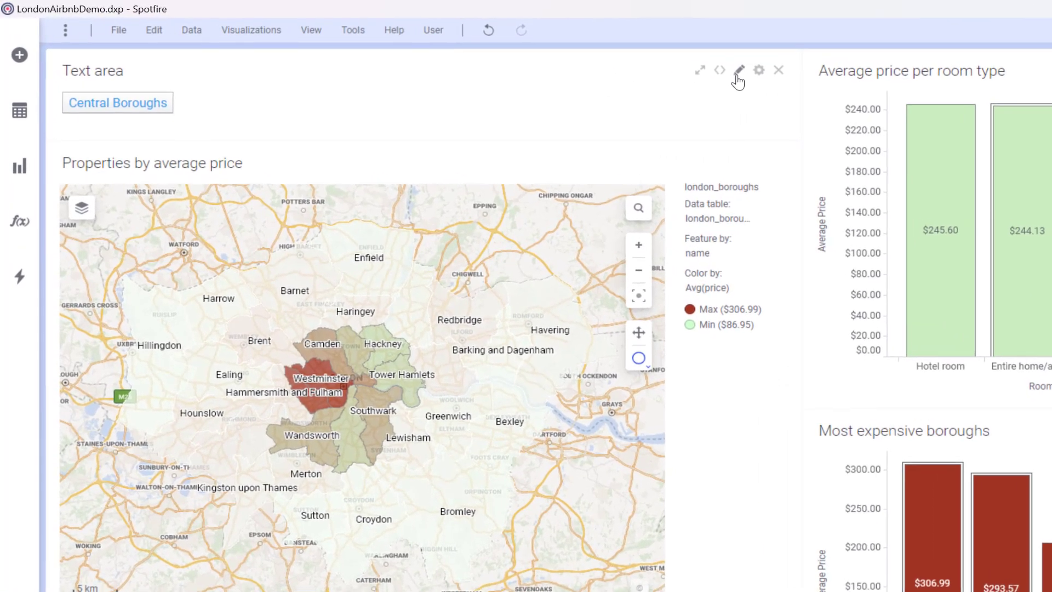
left_click(616, 59)
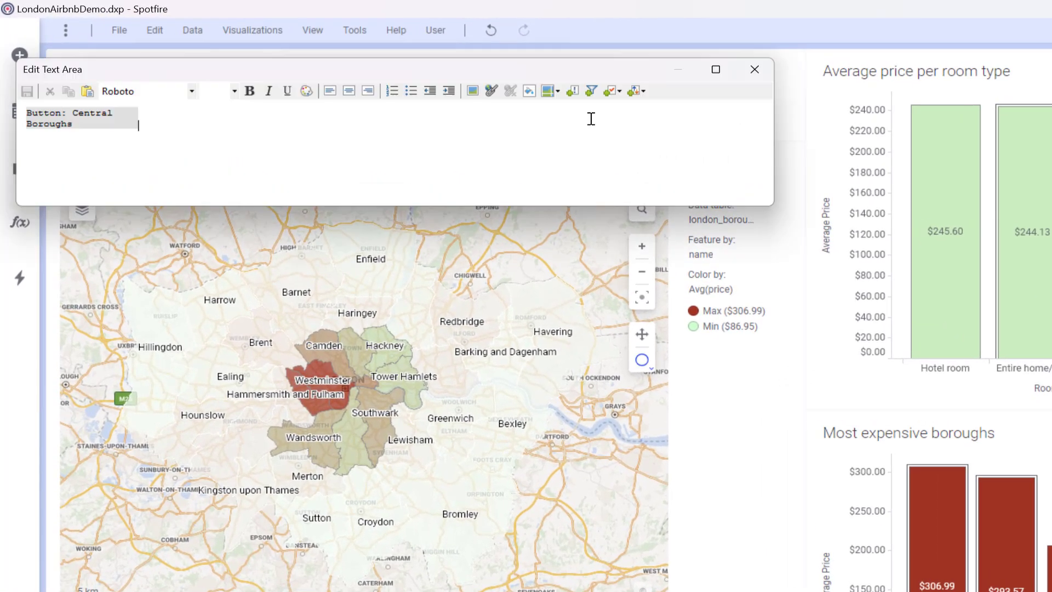
left_click(570, 92)
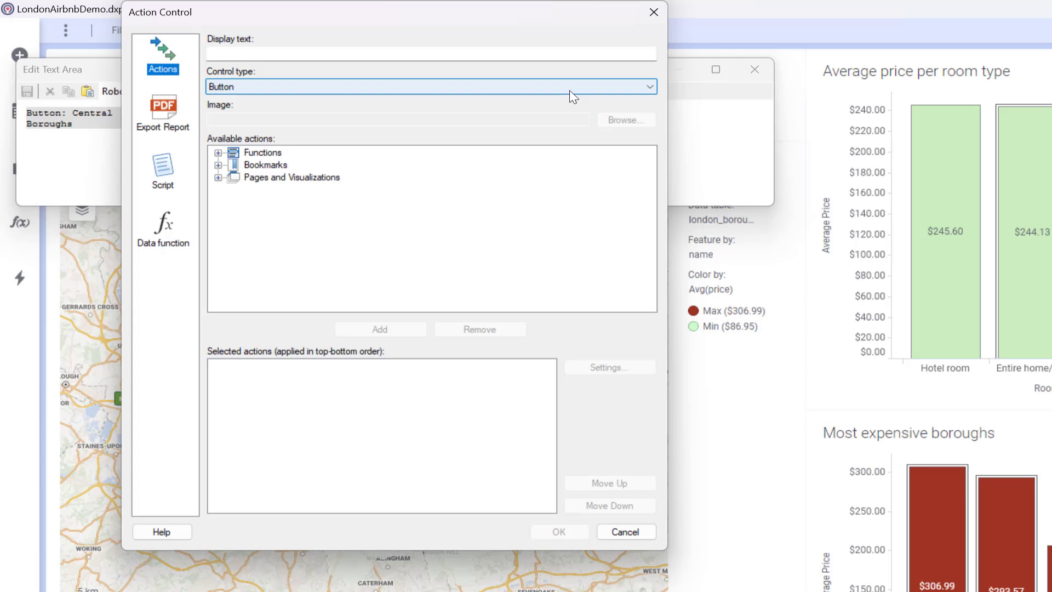
left_click(268, 179)
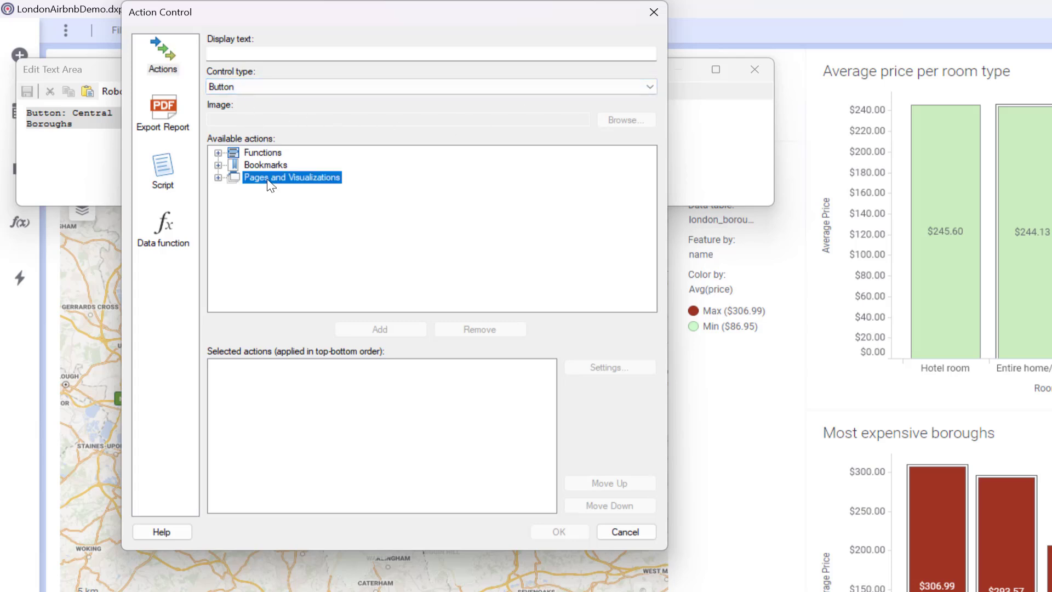
left_click(218, 178)
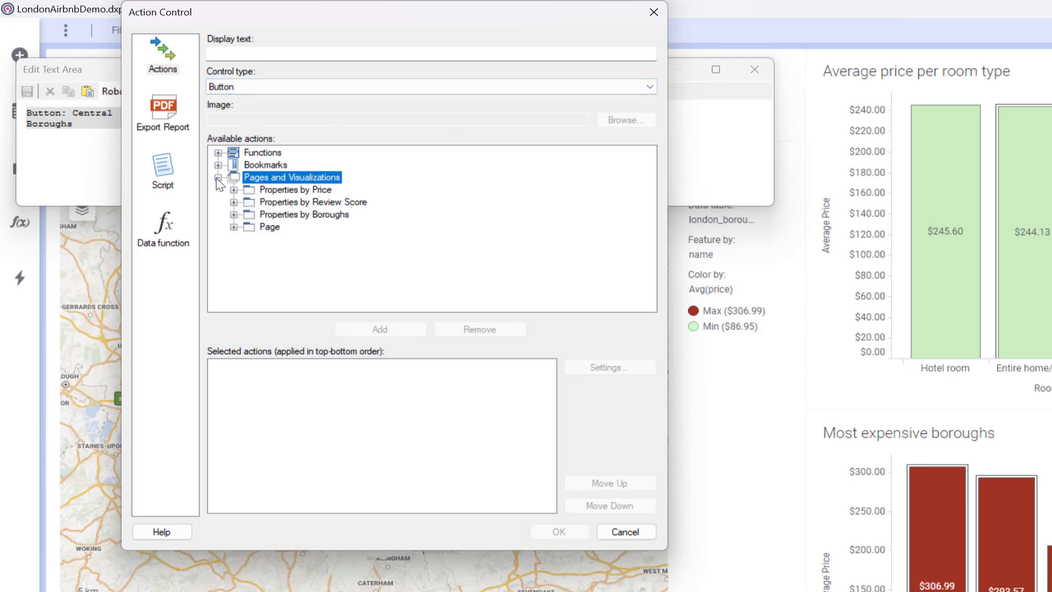
left_click(305, 203)
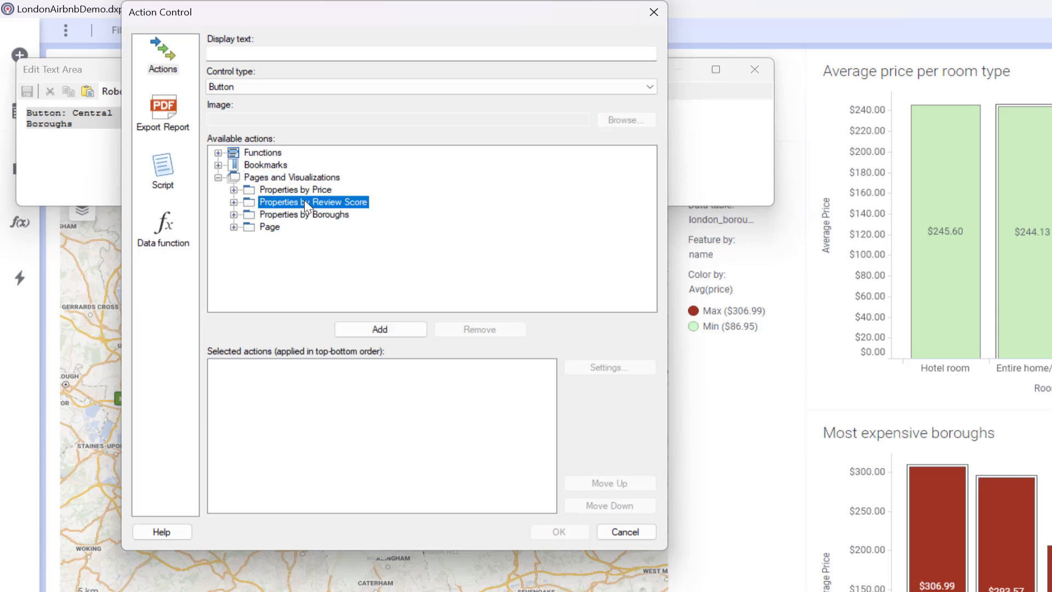
left_click(361, 330)
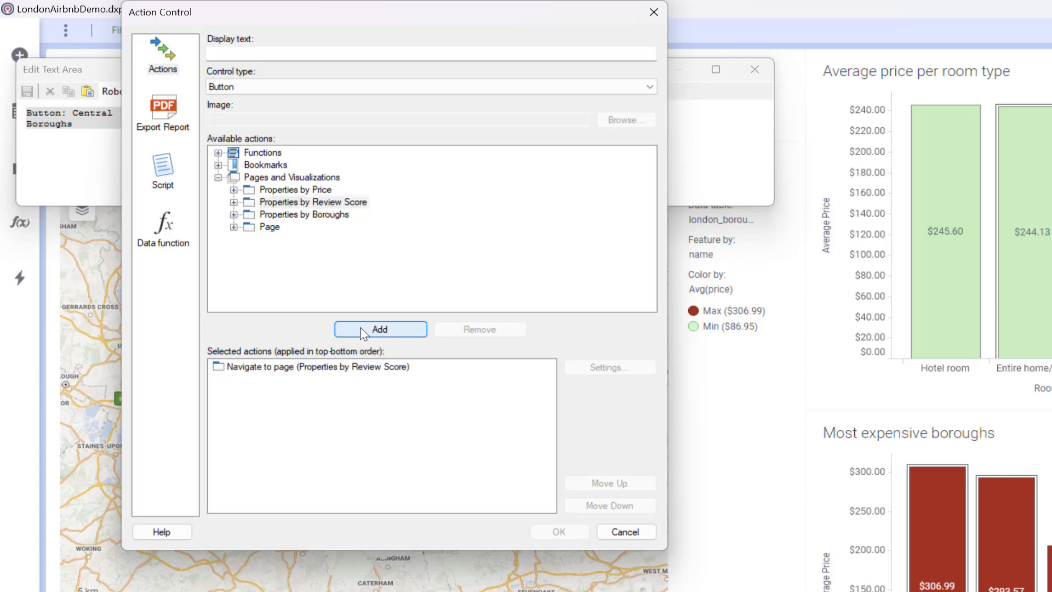
left_click(358, 53)
type("Nexx")
type(" Page")
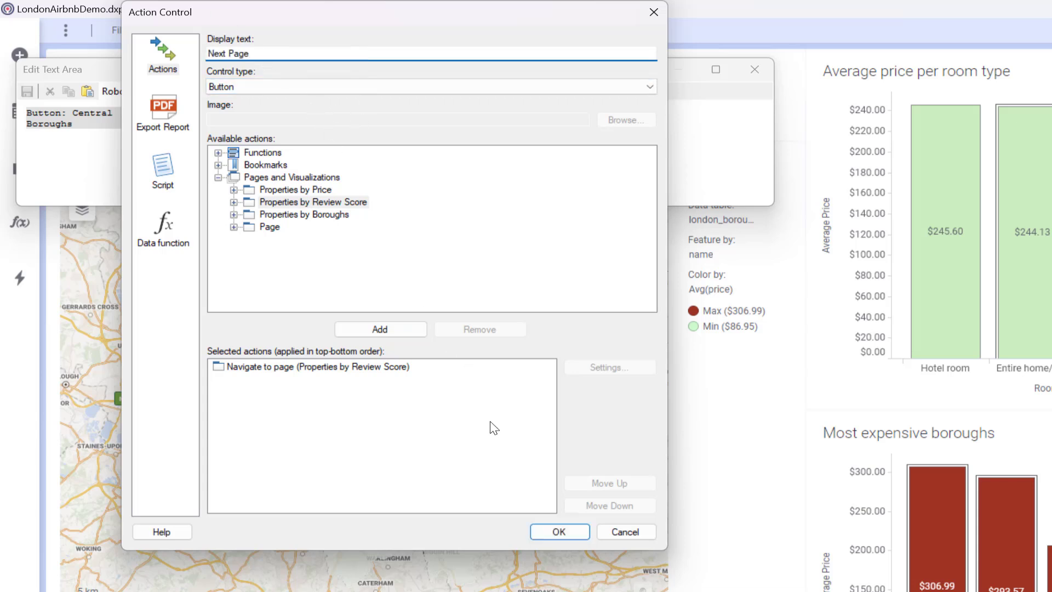
left_click(553, 531)
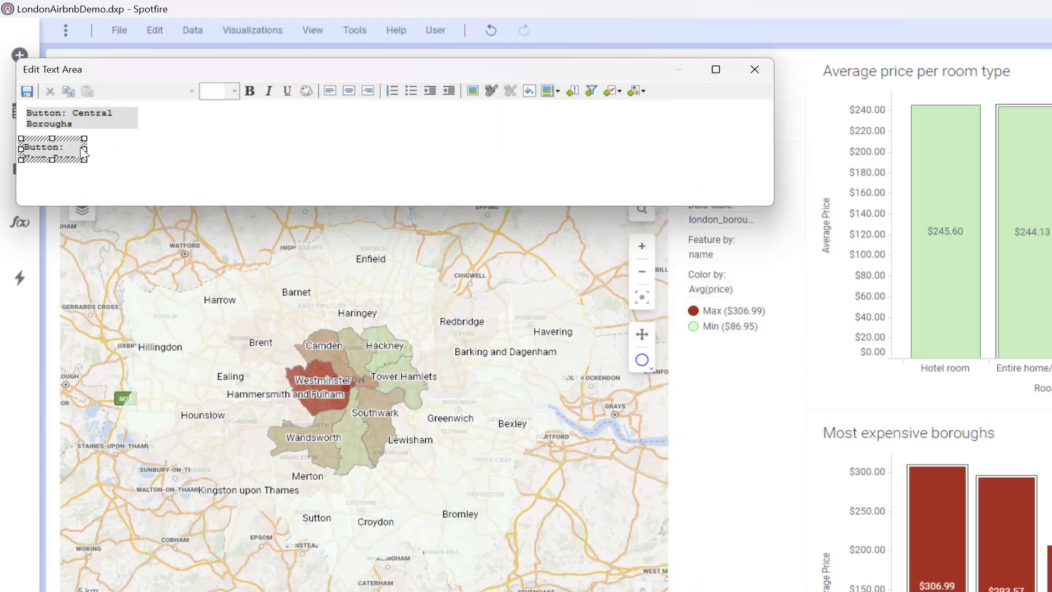
- Set the Next Page button's text size to 12 and save the text area edits
right_click(83, 152)
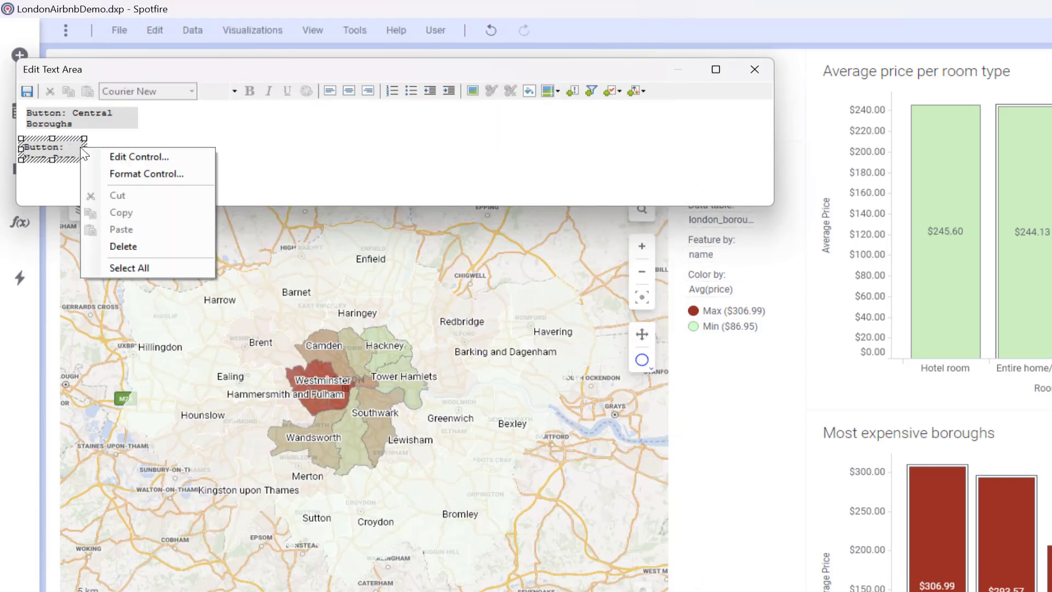
left_click(97, 173)
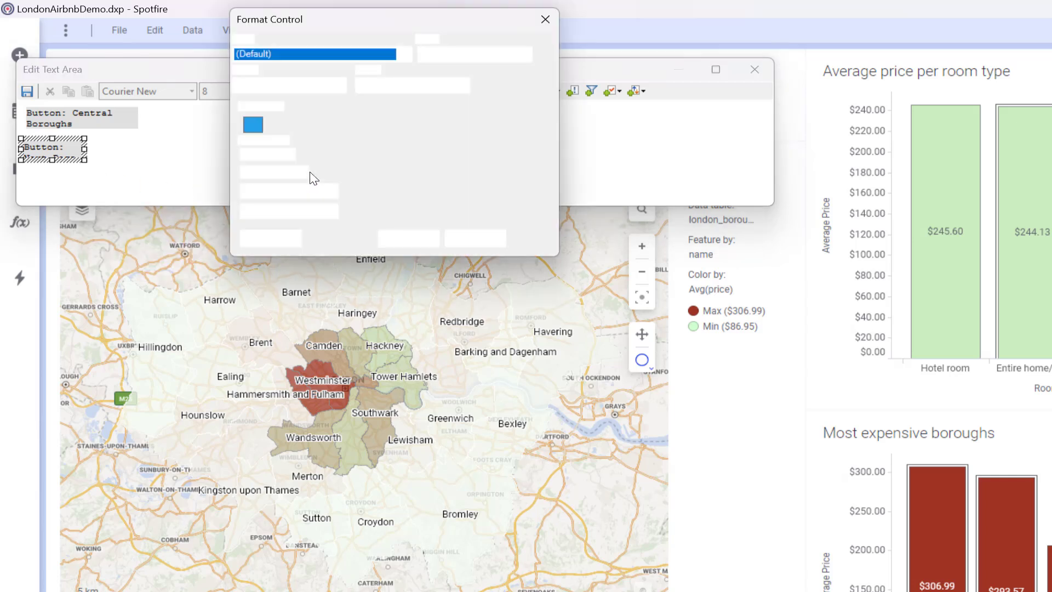
left_click(462, 57)
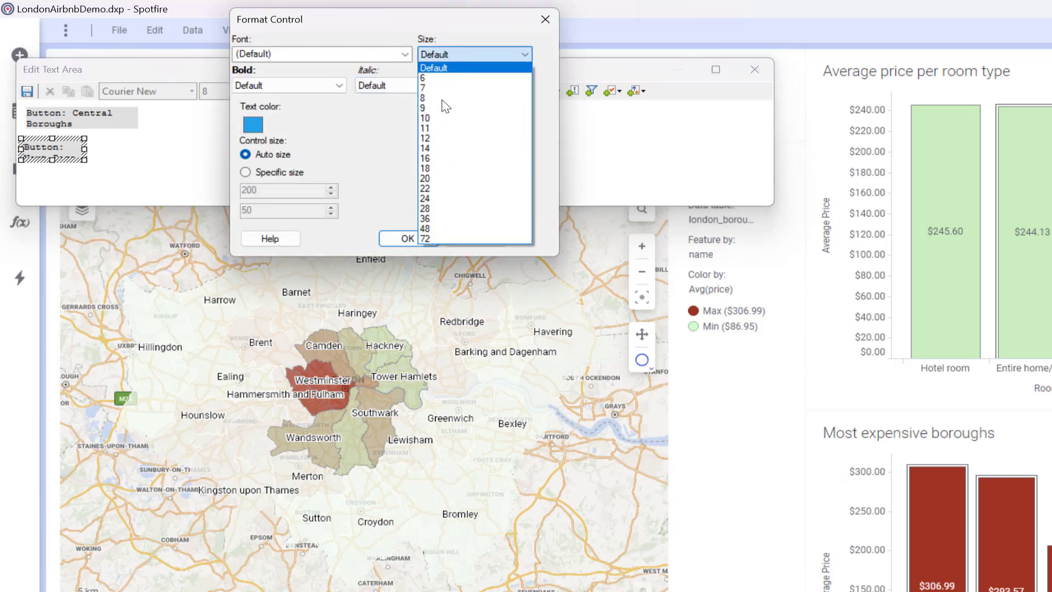
left_click(430, 139)
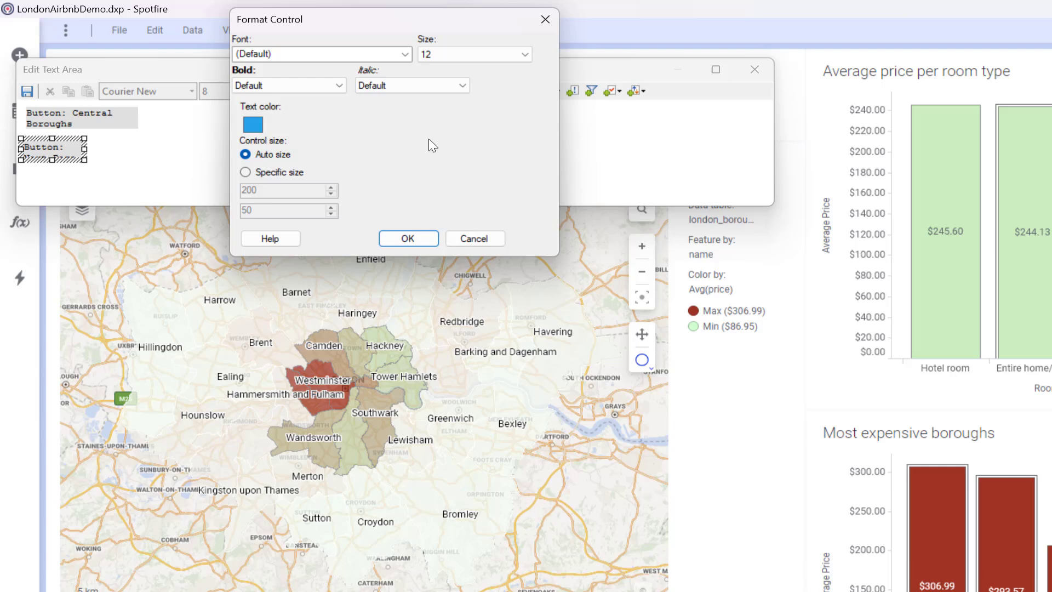
left_click(408, 239)
left_click(29, 92)
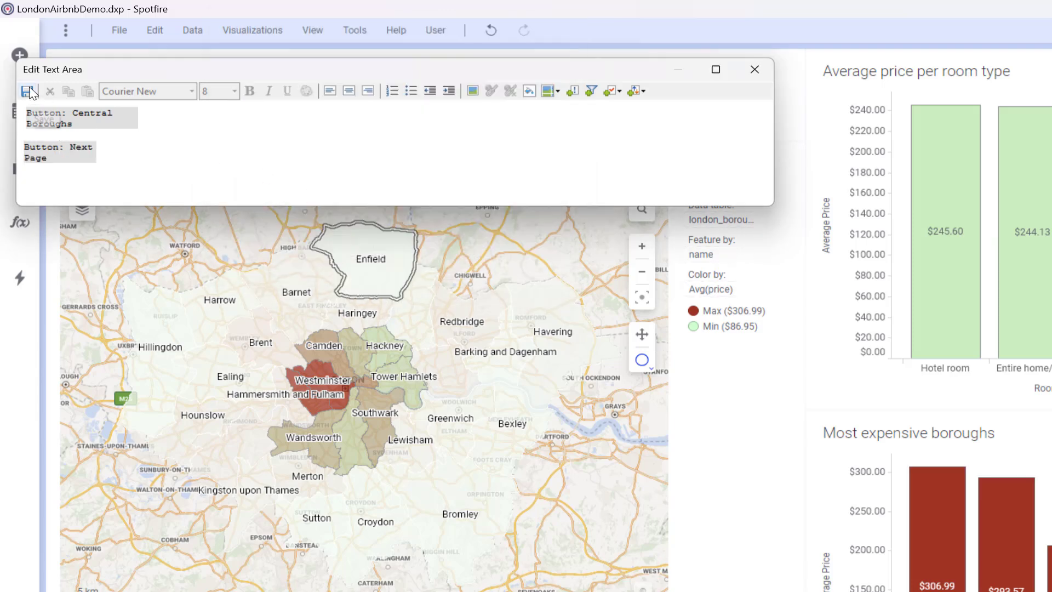
- Close the text area editor and use Next Page to reach the Properties by Review Score page
left_click(754, 69)
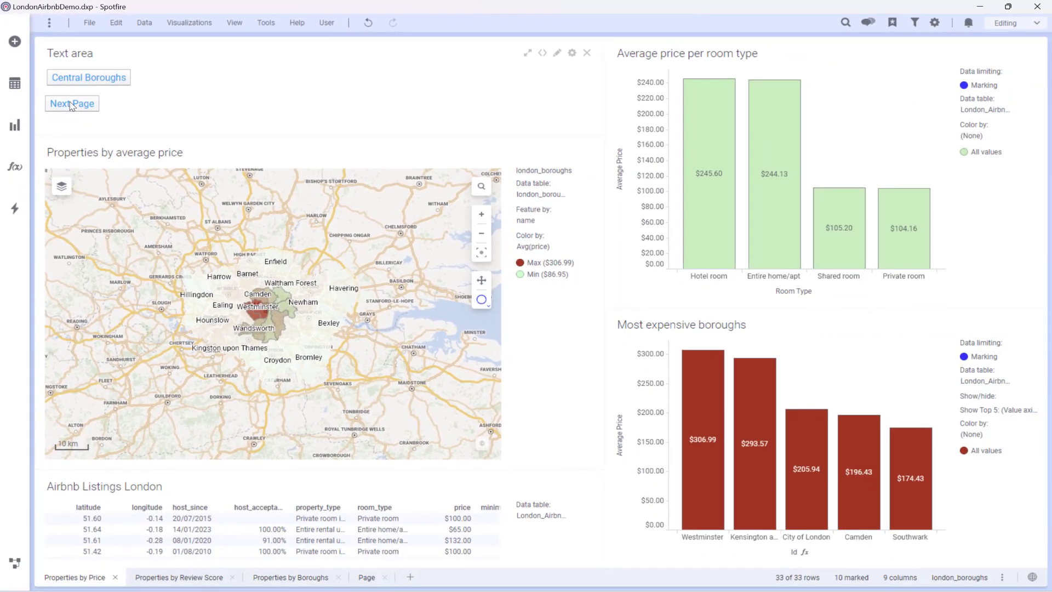
left_click(71, 104)
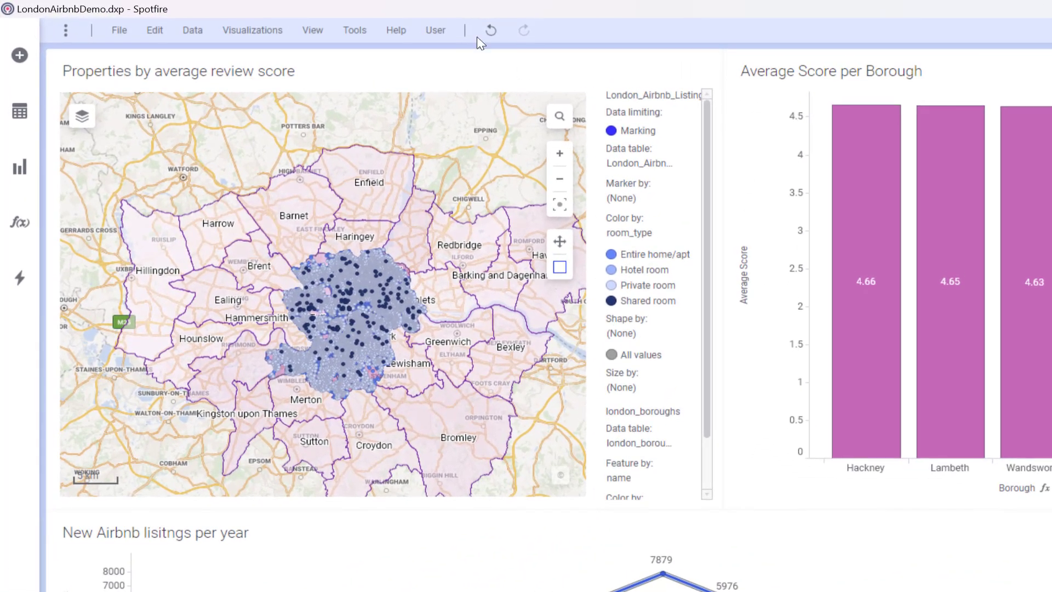
- Save a prepared PDF report definition titled 'New report' covering all four pages, then cancel the export
left_click(121, 33)
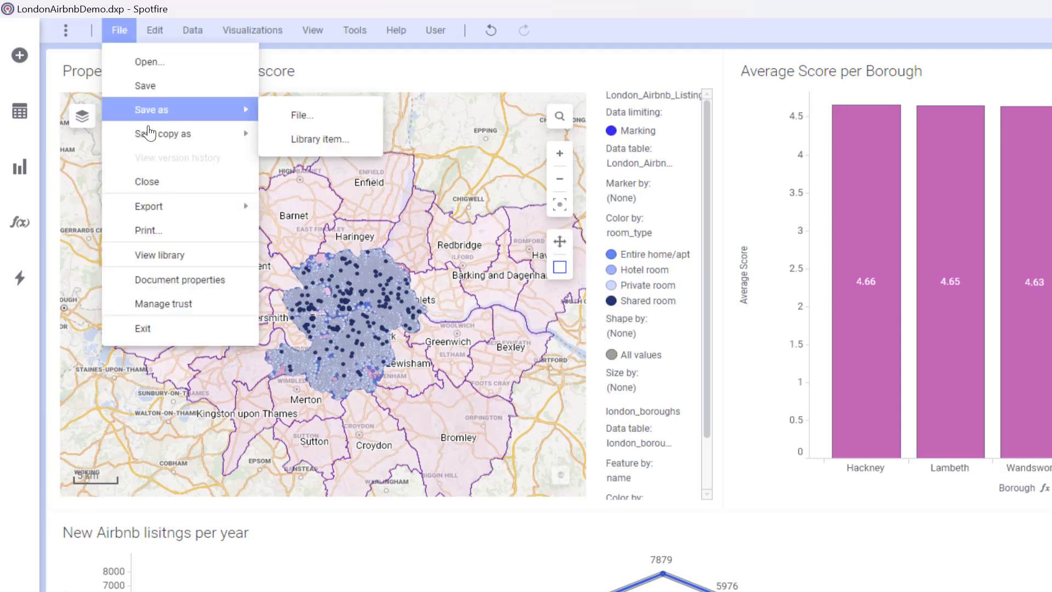
mouse_move(148, 214)
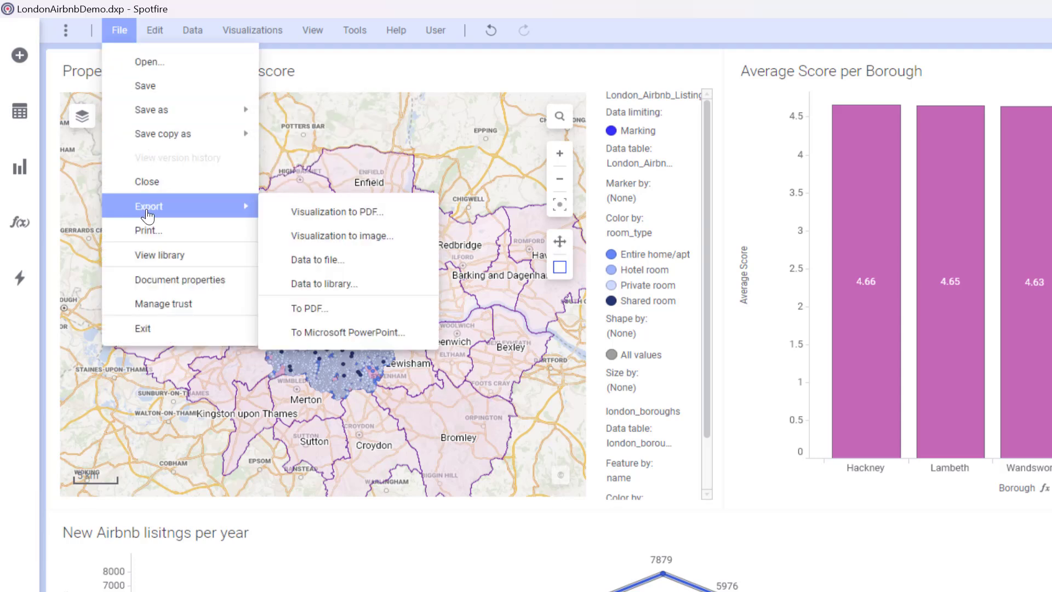
left_click(381, 310)
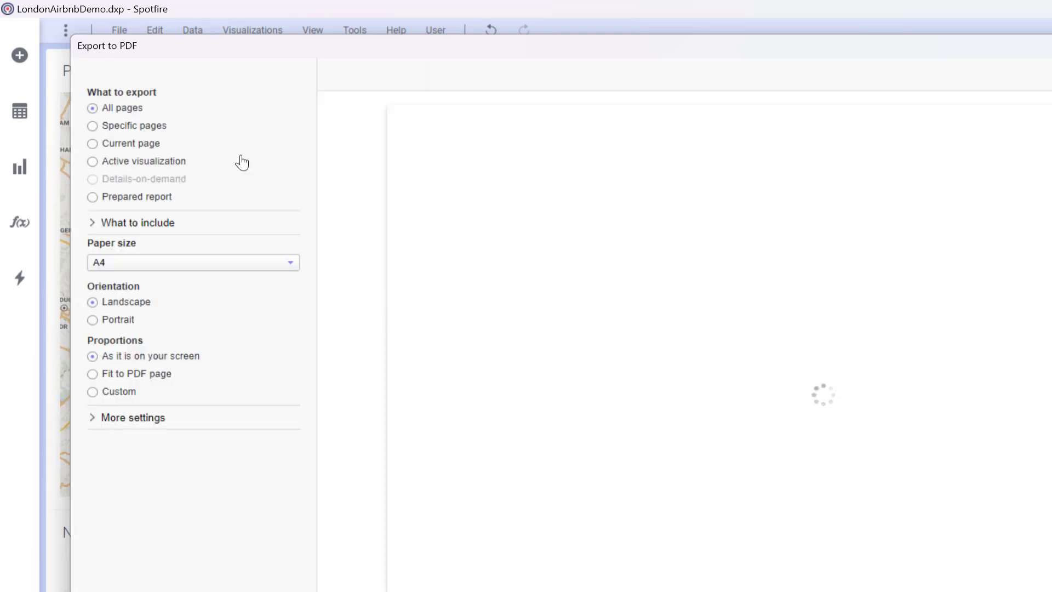
left_click(147, 199)
left_click(272, 240)
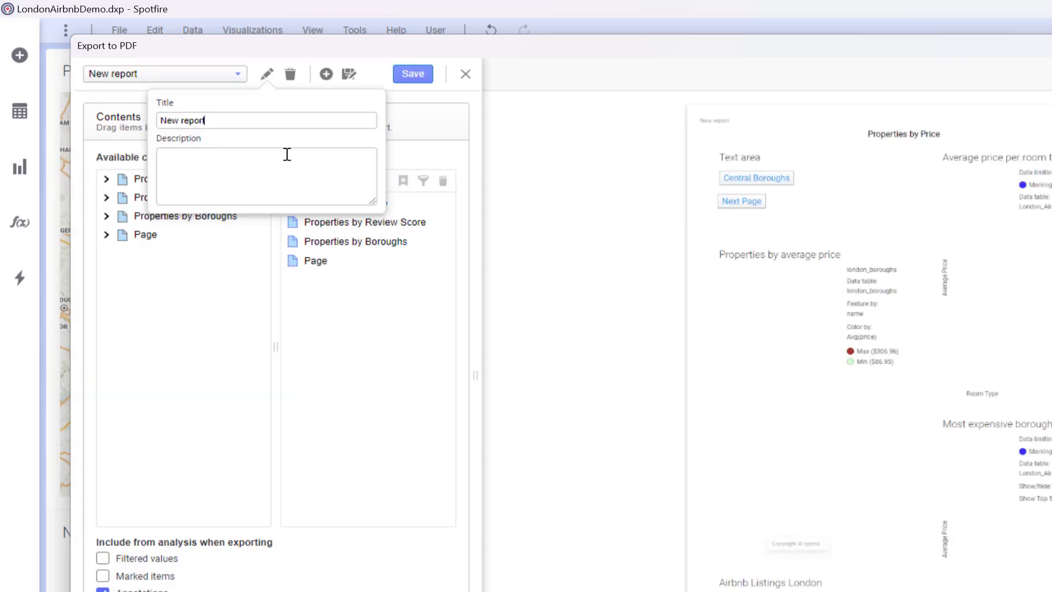
left_click(419, 75)
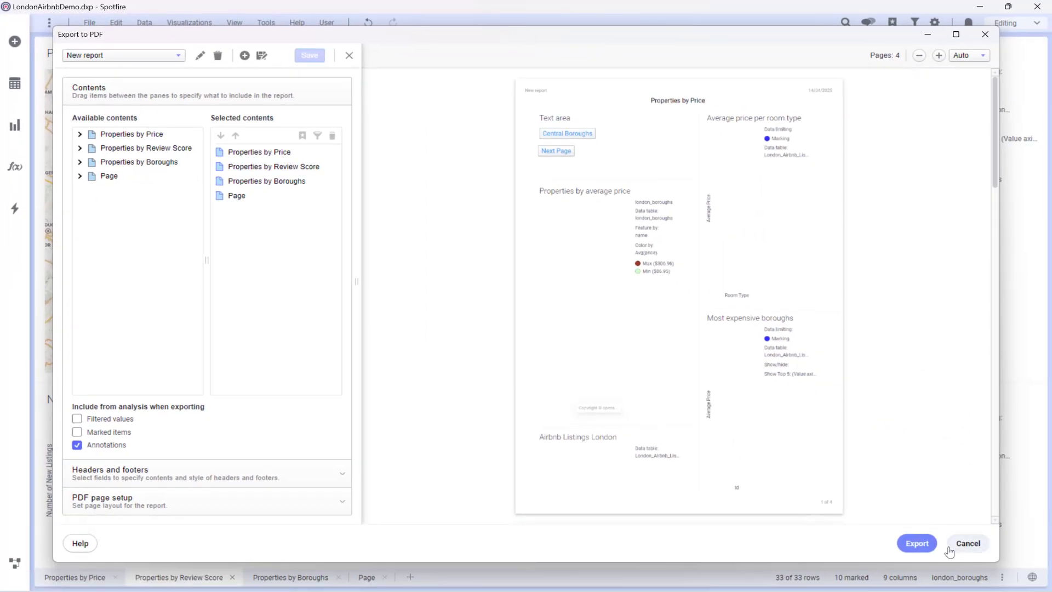
left_click(967, 543)
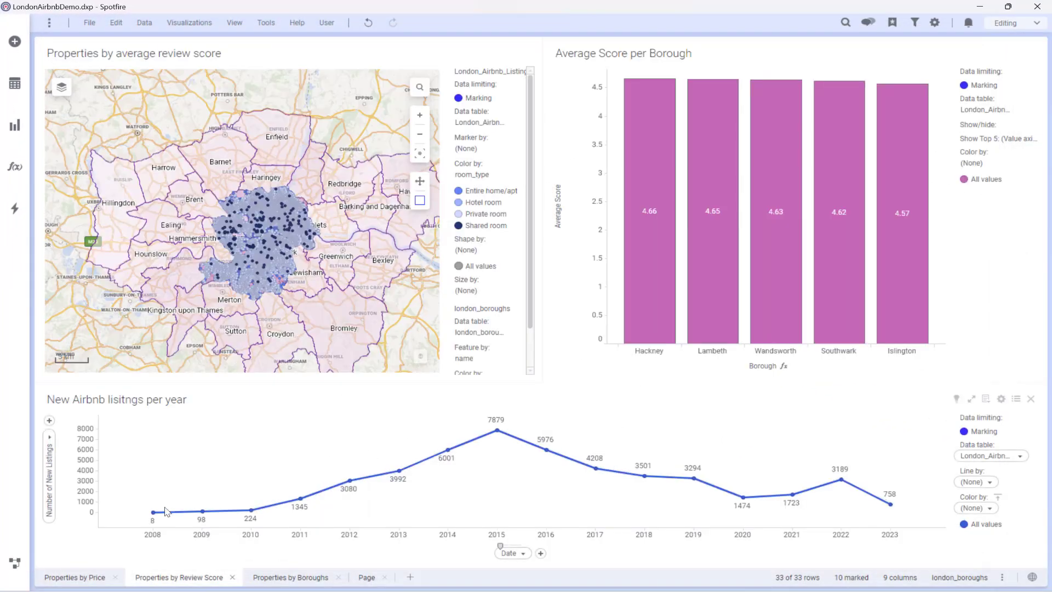
- On the Properties by Price page, insert an action control that exports the prepared 'New report'
left_click(67, 581)
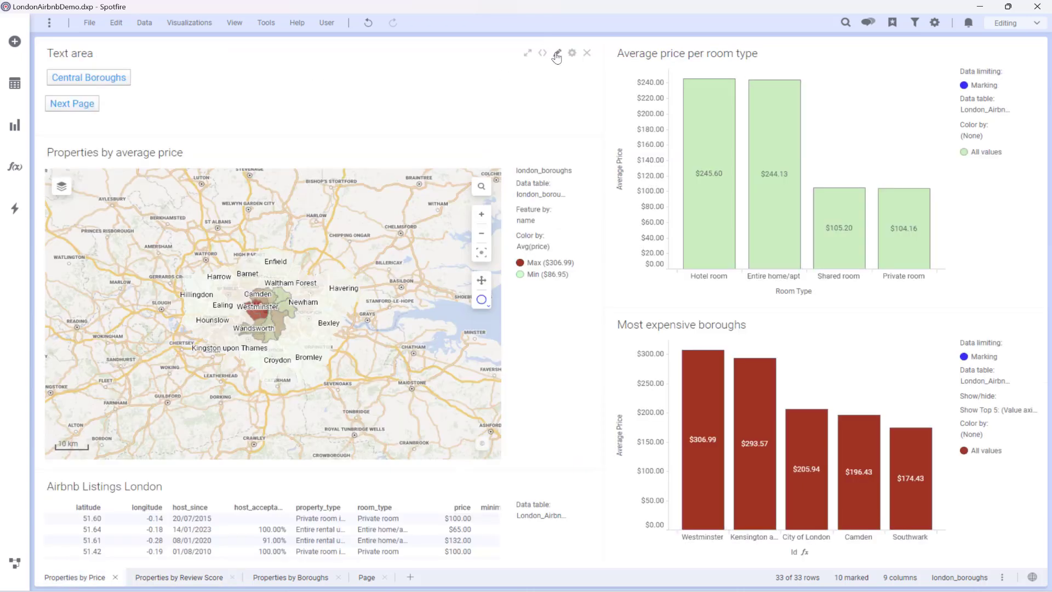
left_click(556, 53)
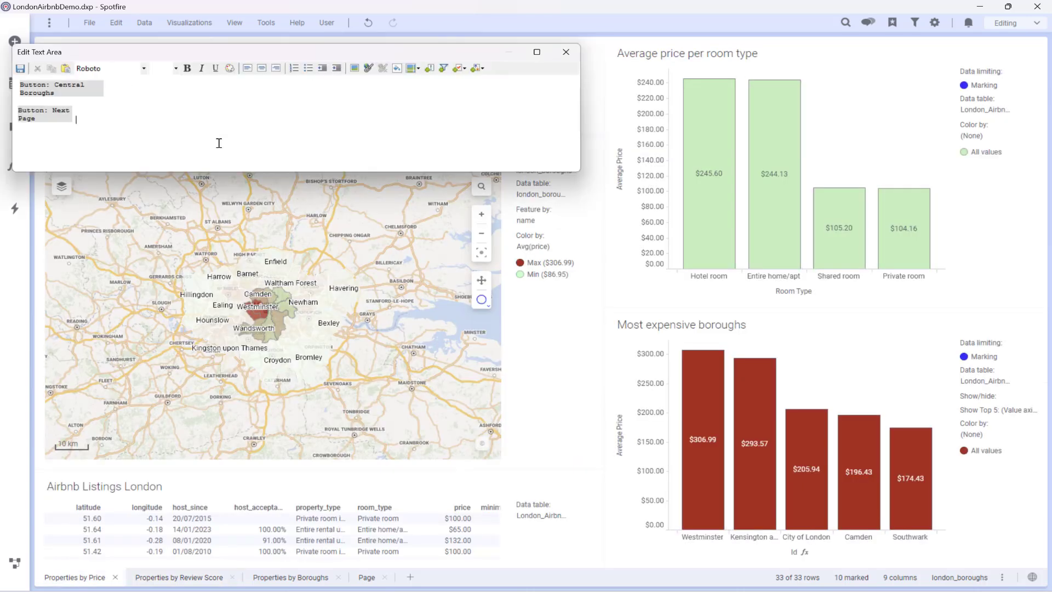
left_click(431, 67)
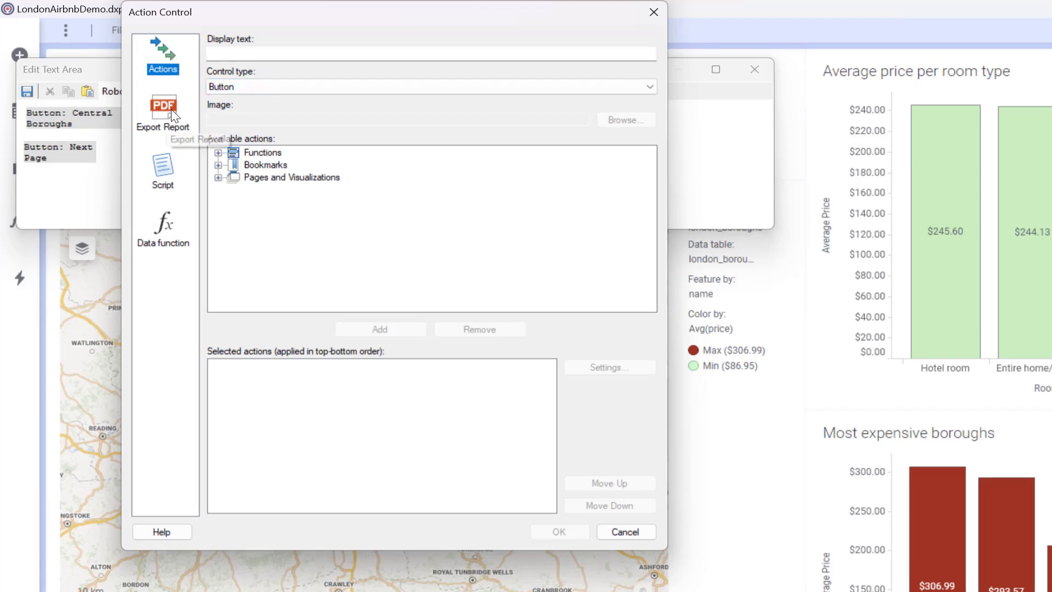
left_click(170, 109)
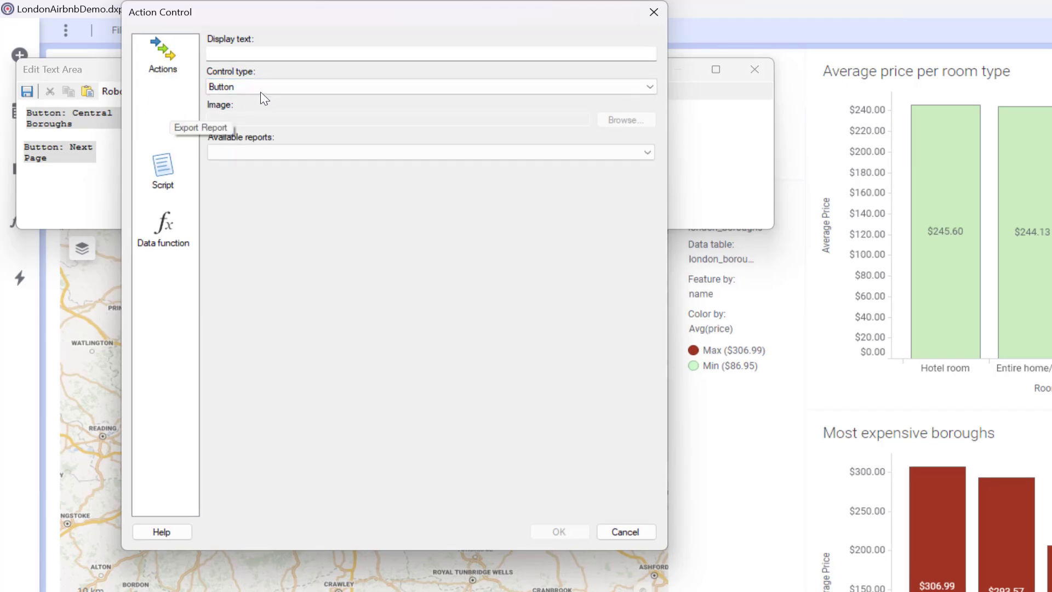
left_click(289, 155)
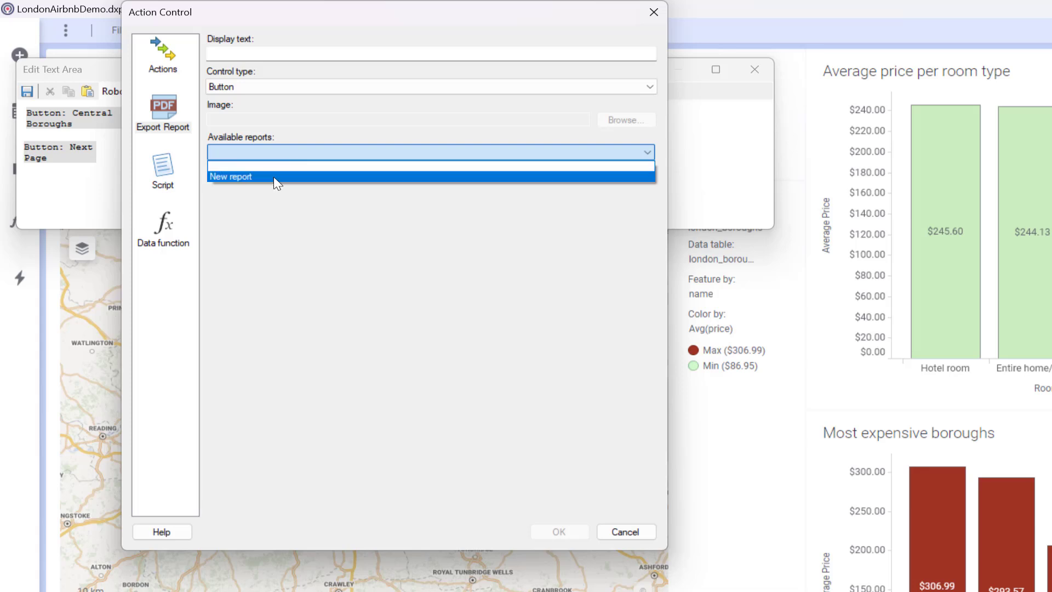
left_click(274, 176)
left_click(307, 54)
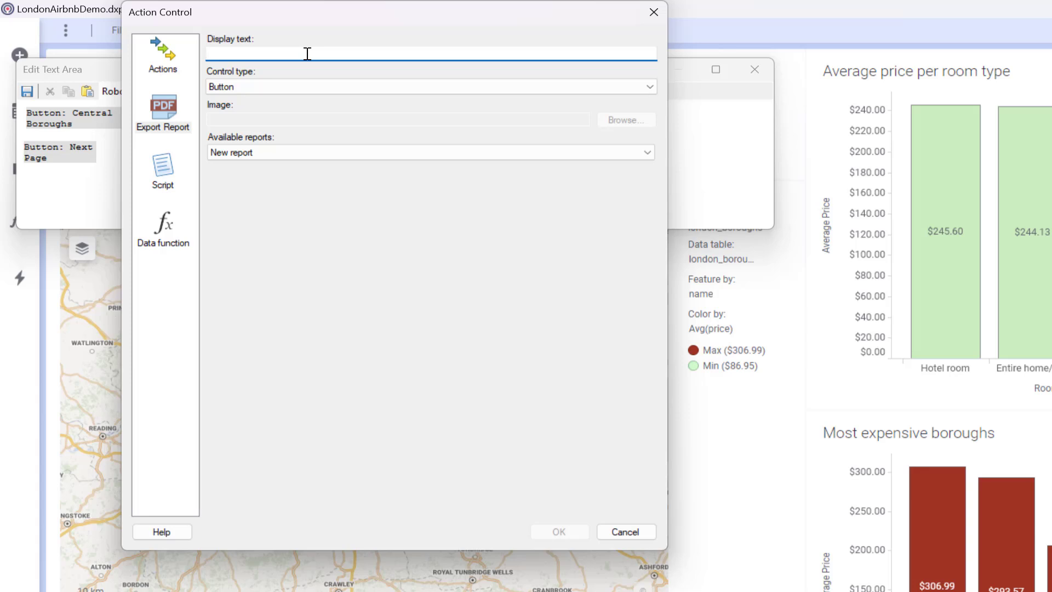
- Label the new button 'Generate Report' and place it beside the Next Page button
type("Generate Report")
left_click(549, 531)
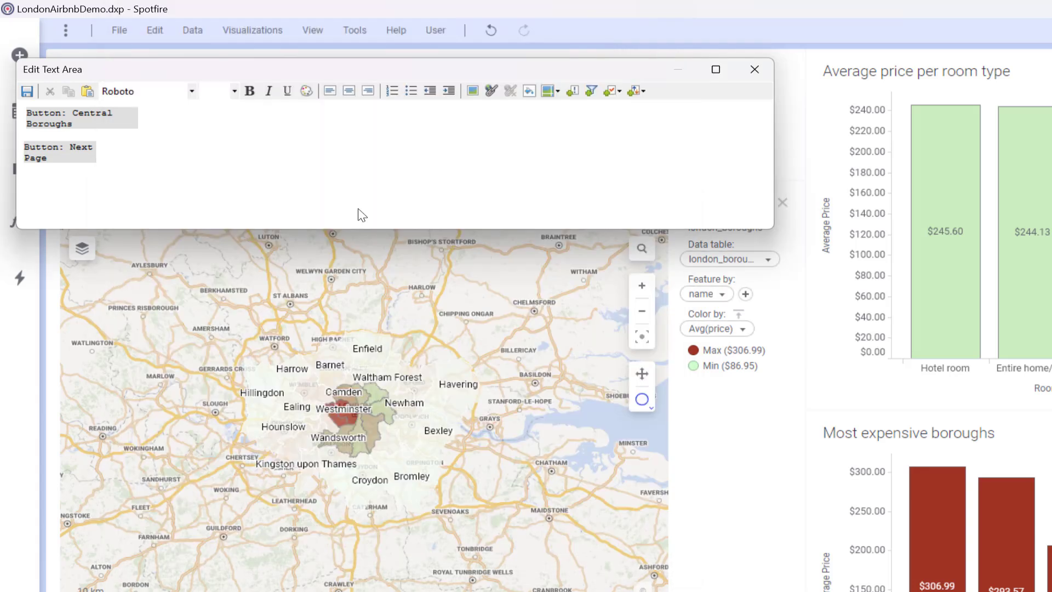
left_click_drag(112, 153, 145, 163)
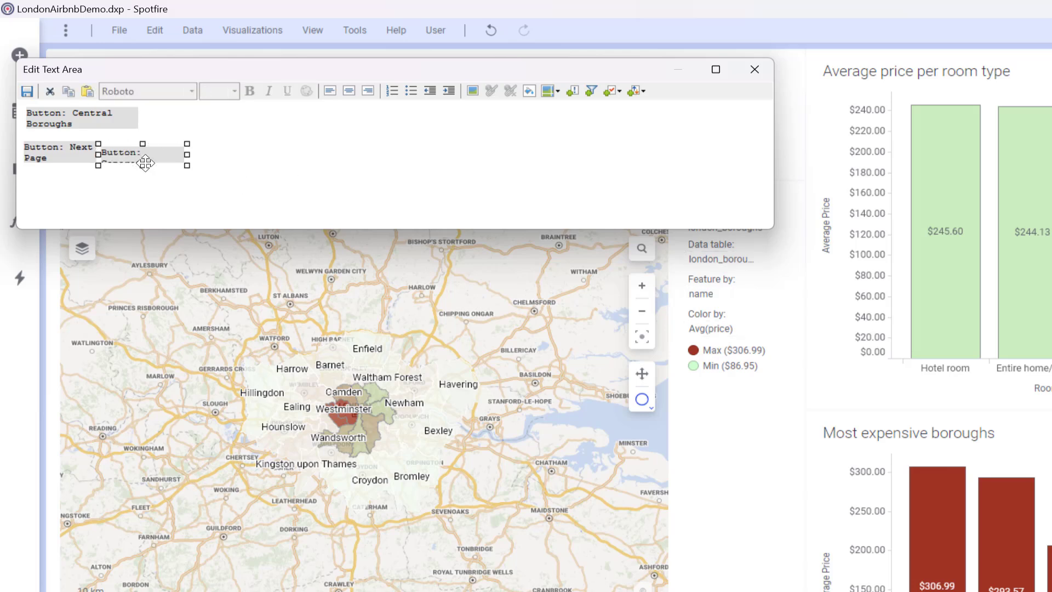
- Give Generate Report text size 12, then save and close the text area editor
right_click(168, 163)
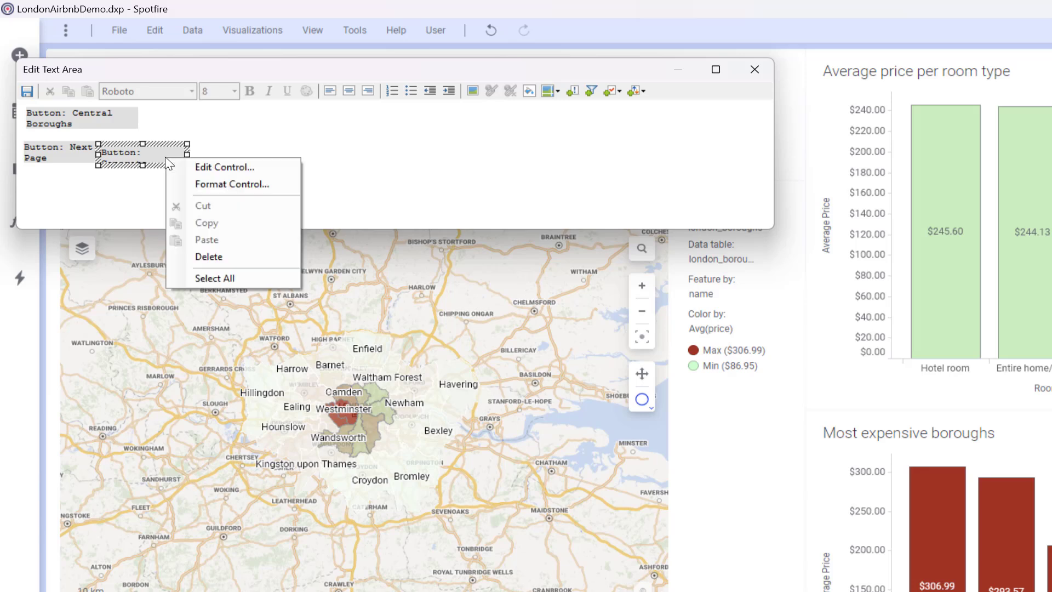
left_click(191, 184)
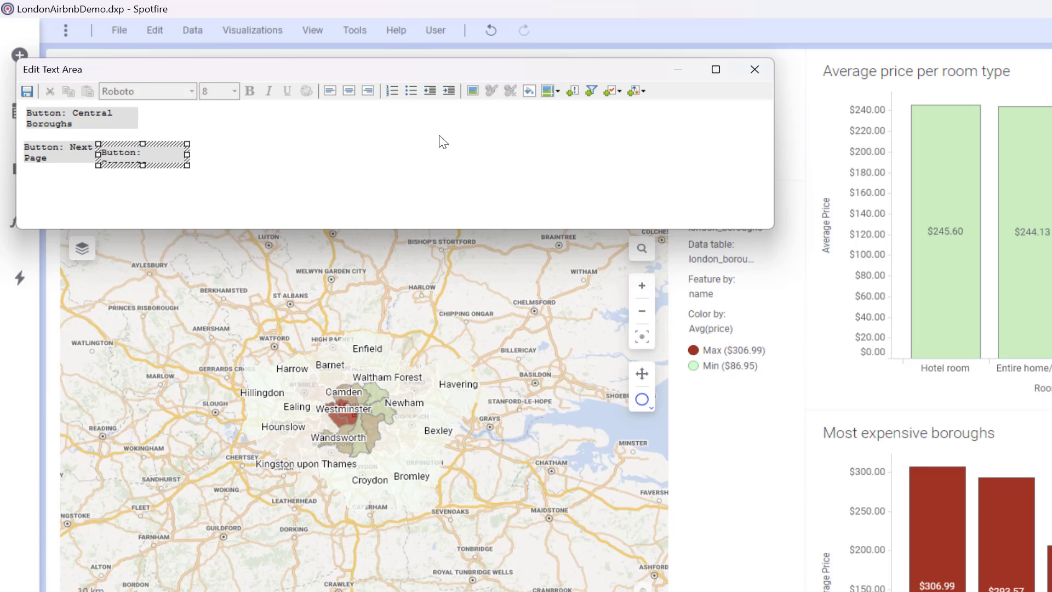
left_click(470, 67)
left_click(439, 156)
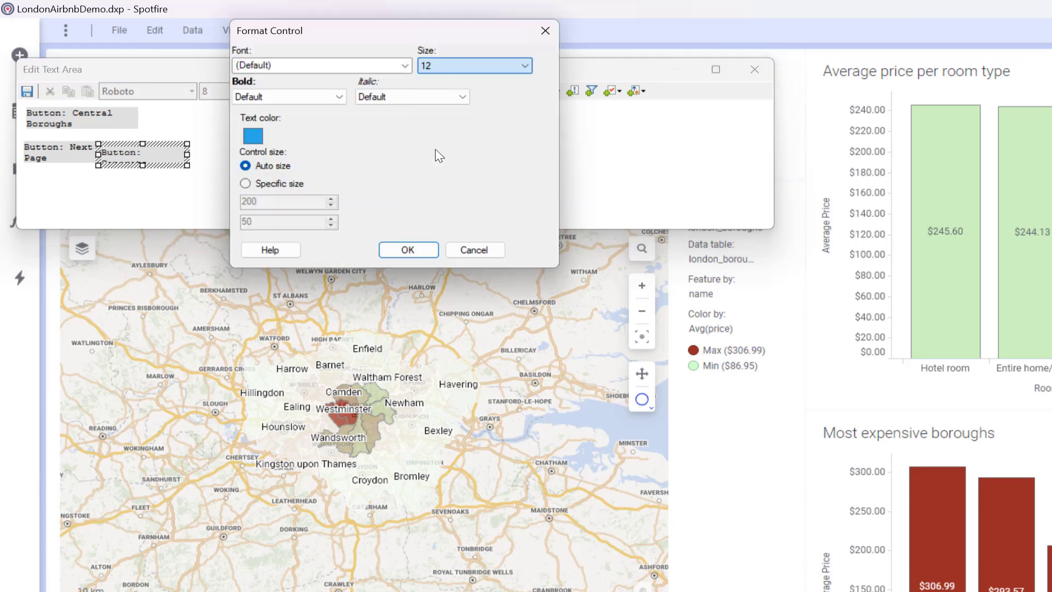
left_click(407, 248)
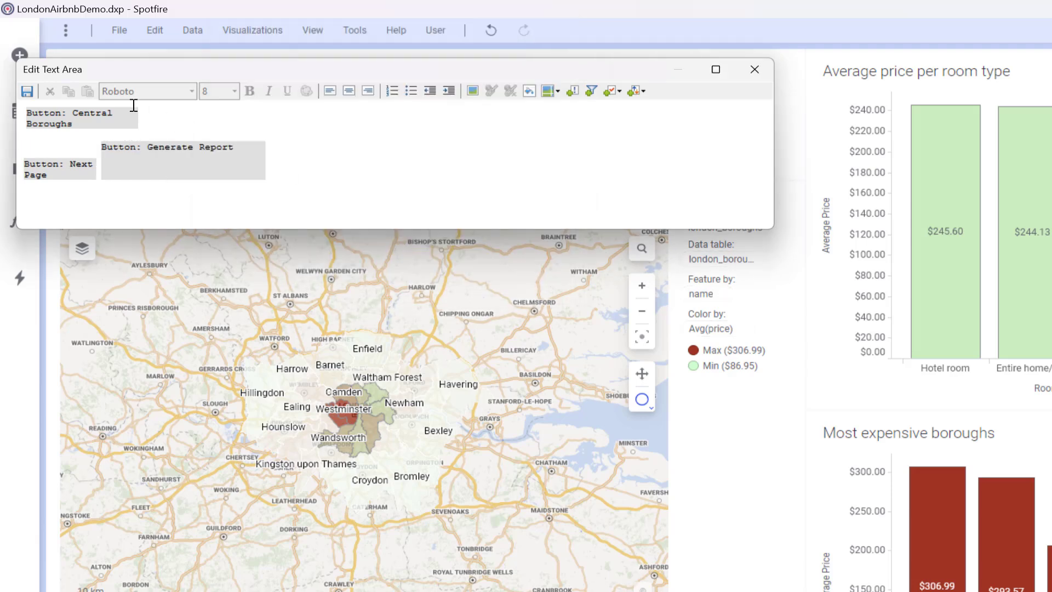
left_click(29, 94)
left_click(753, 70)
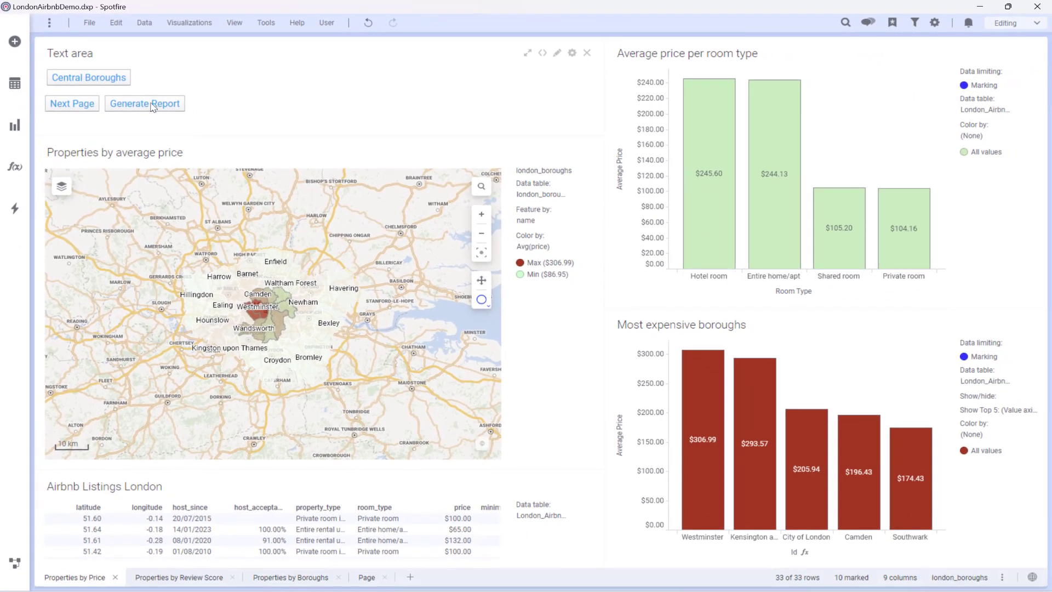
- Test the Generate Report button so the report's Save As dialog appears
left_click(145, 103)
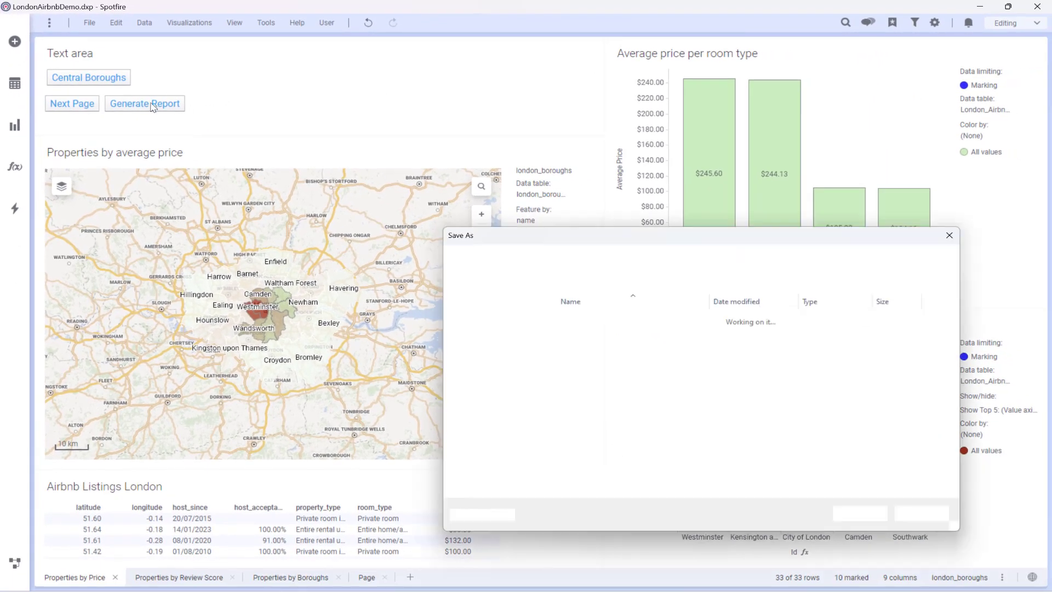